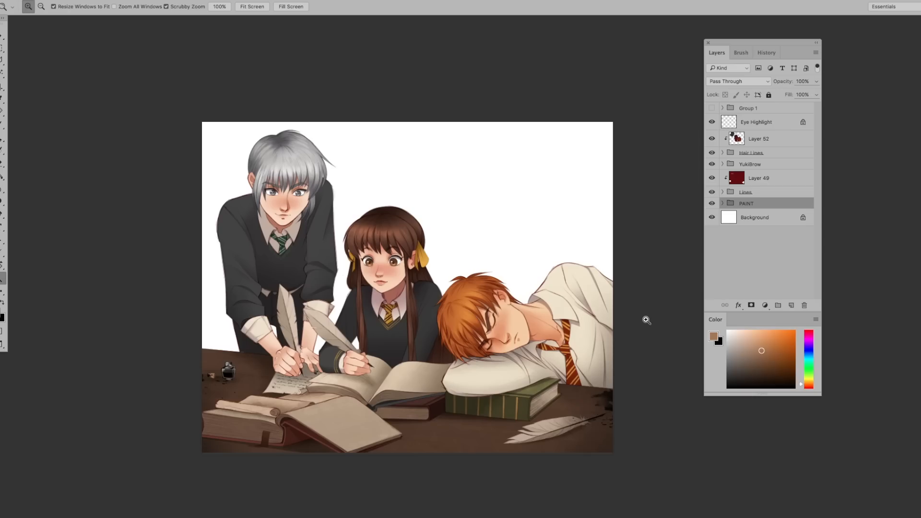
Hide the PAINT group and its clipped colour layers to view the line art alone, and show them again.
key(v)
click(712, 203)
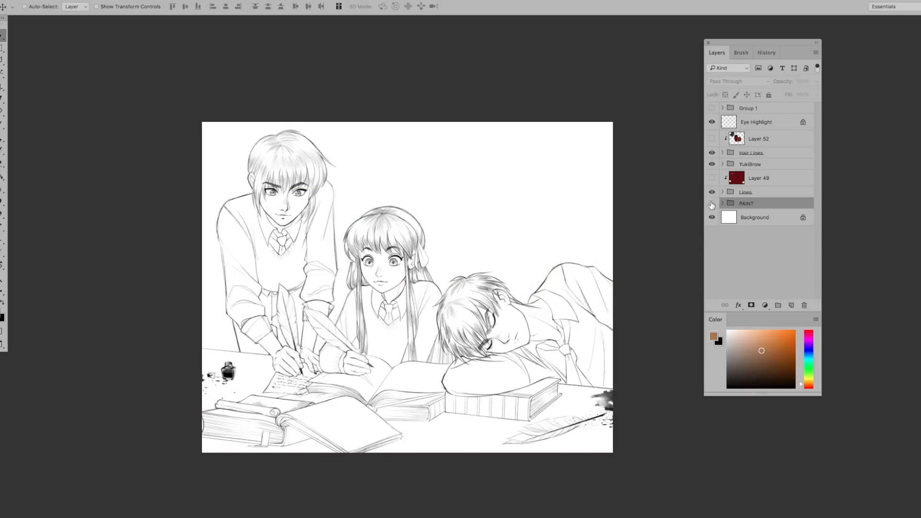
drag(712, 204, 710, 140)
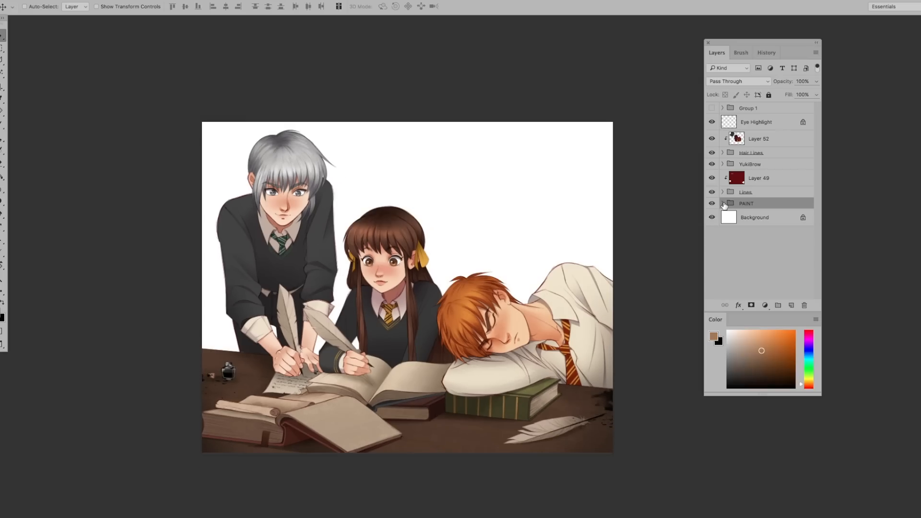
Create a new layer directly above the Background and fill the whole canvas area with the brown foreground colour.
click(856, 145)
click(792, 305)
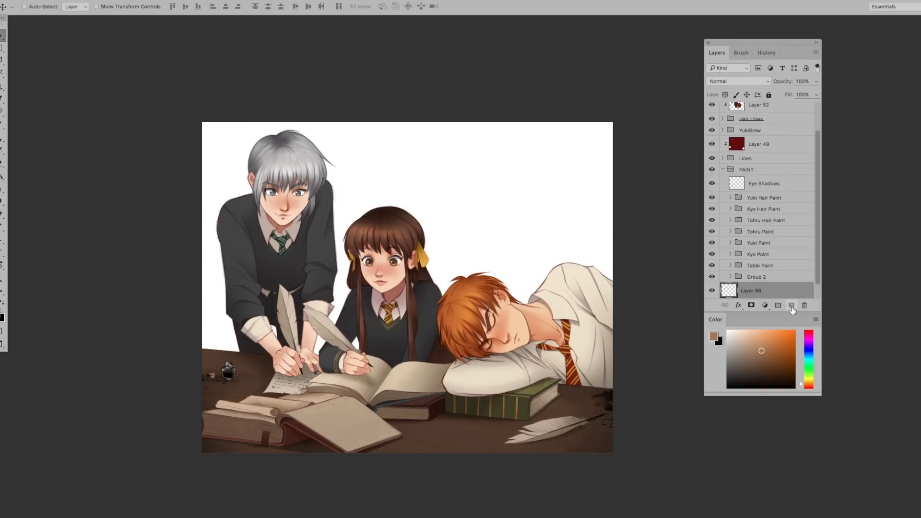
key(m)
drag(191, 103, 752, 445)
key(g)
click(490, 314)
key(ctrl+d)
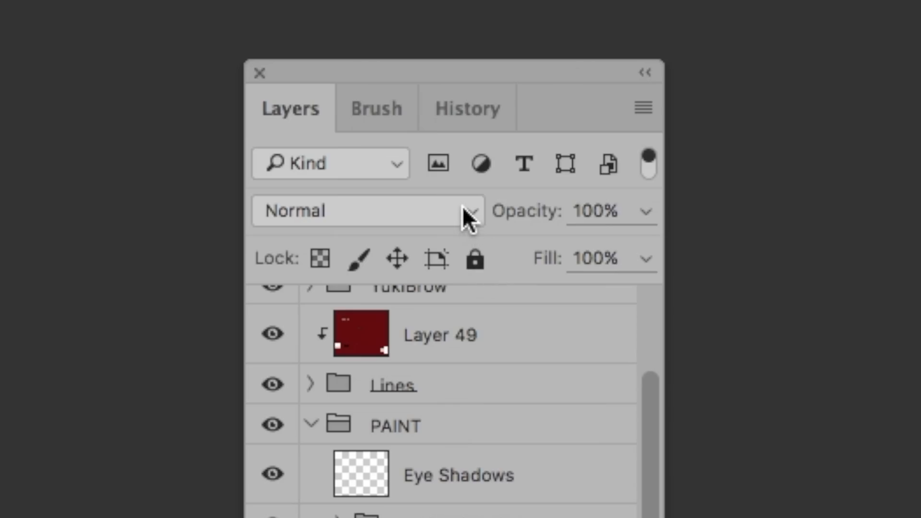
Switch the lower Multiply layer in the Tohru Paint group to Normal blending and sample its pale pinkish shadow colour.
click(465, 218)
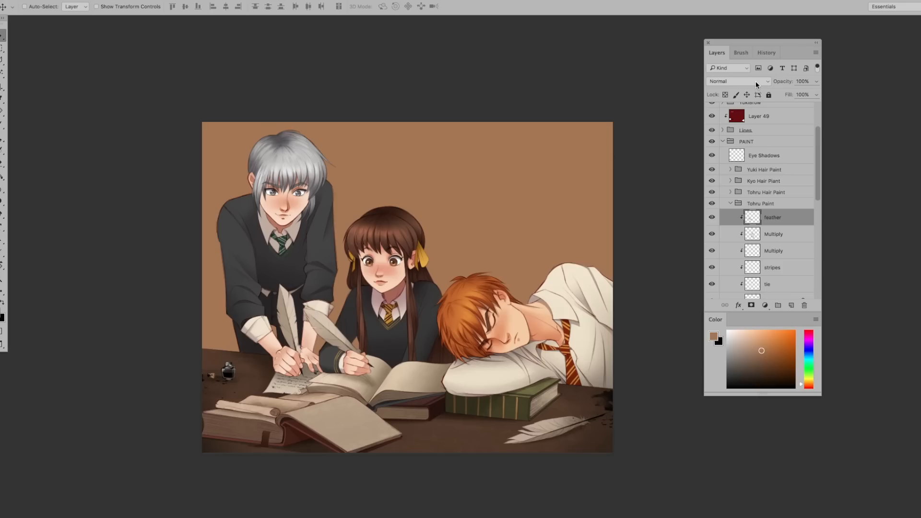
drag(338, 273, 379, 273)
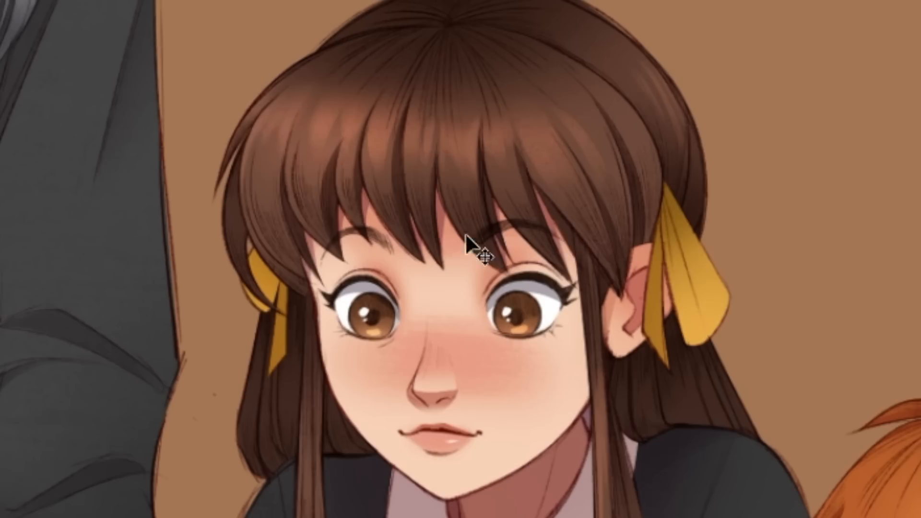
click(734, 81)
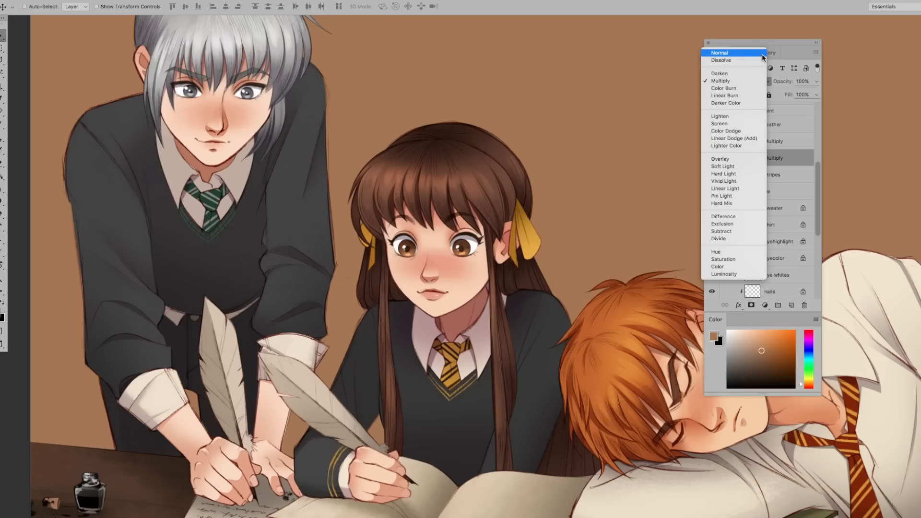
click(763, 56)
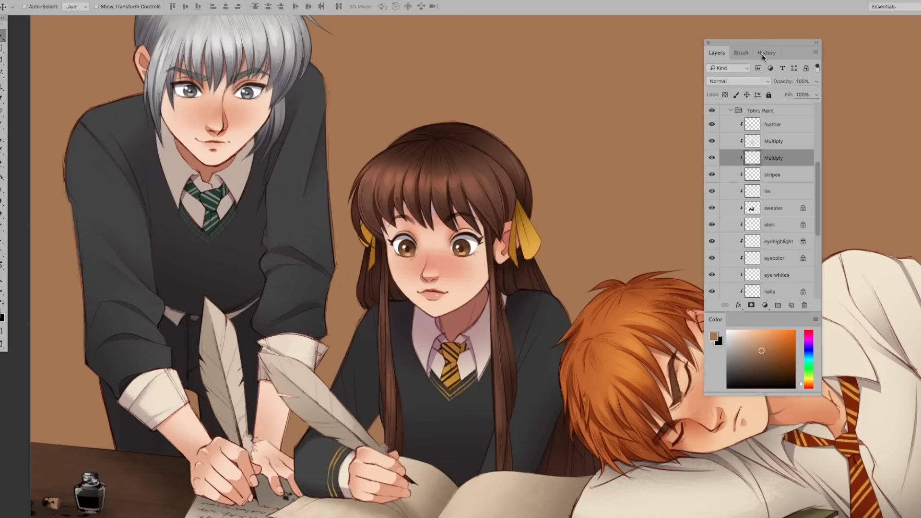
key(b)
alt+click(436, 207)
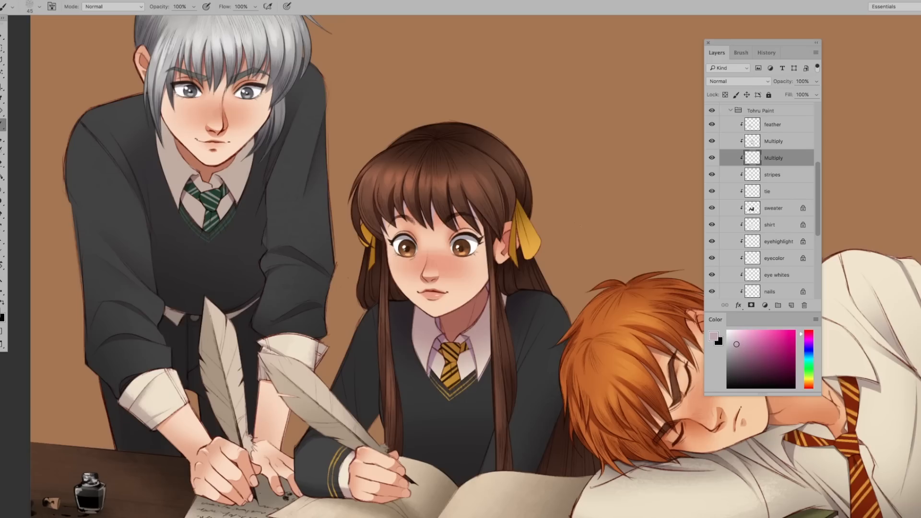
Switch the upper Multiply layer in the Tohru Paint group to Normal blending.
click(768, 145)
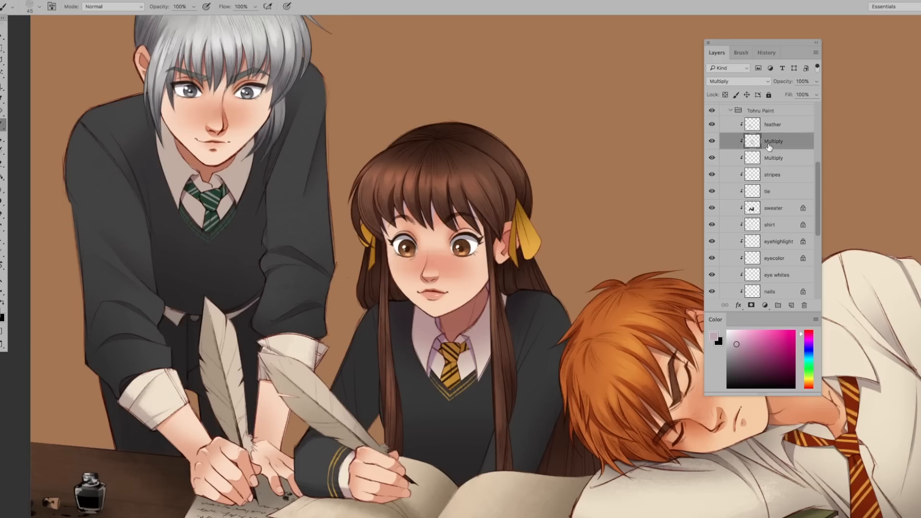
click(747, 83)
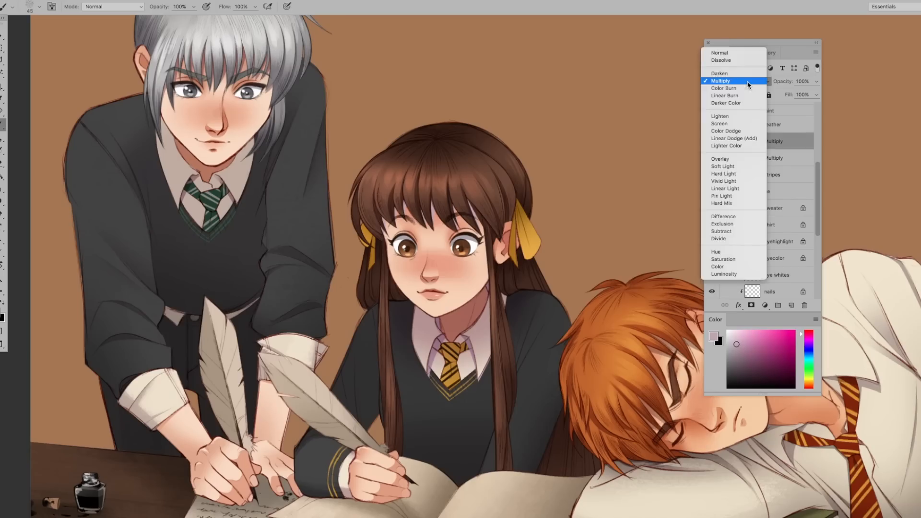
click(738, 54)
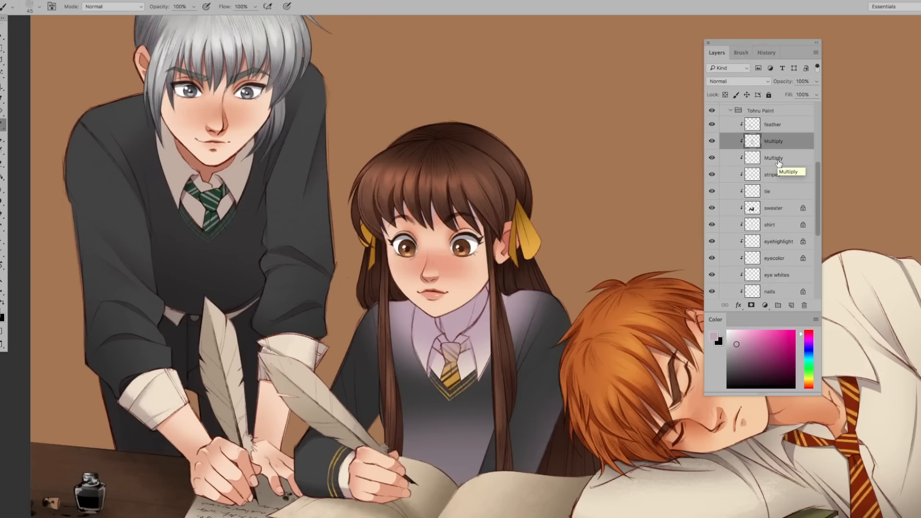
Add a new layer above the PAINT group, clip it to the group and set its blend mode to Multiply.
key(z)
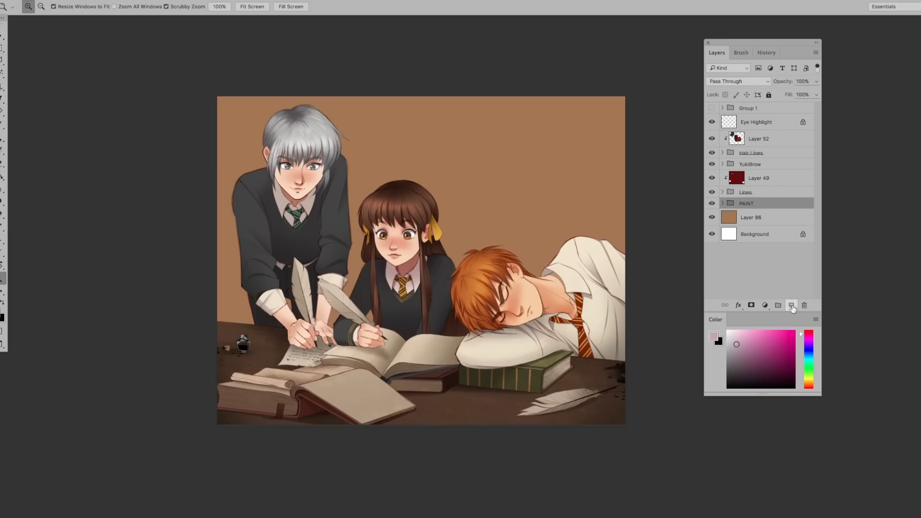
click(791, 306)
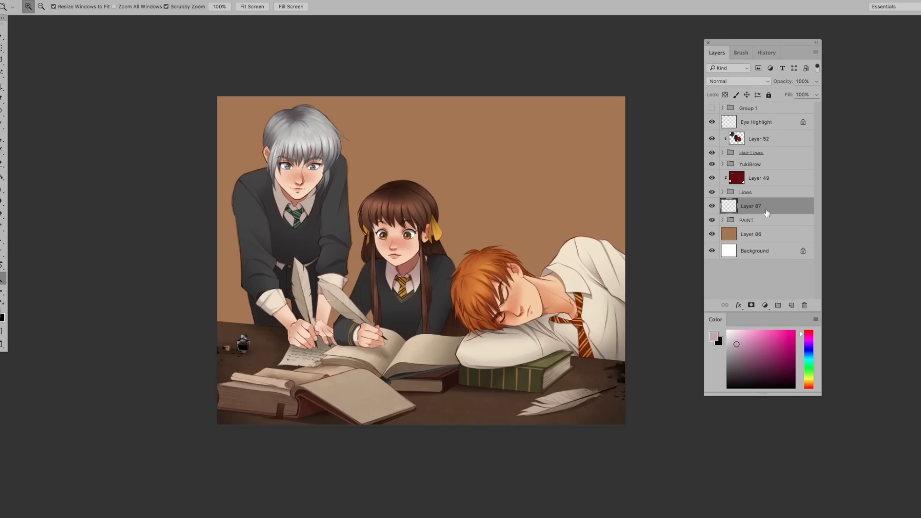
alt+click(767, 198)
click(741, 80)
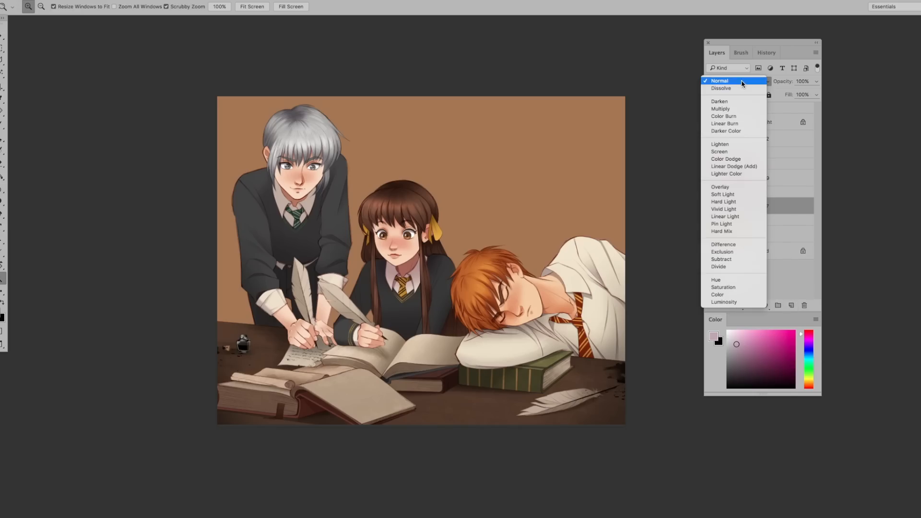
click(739, 108)
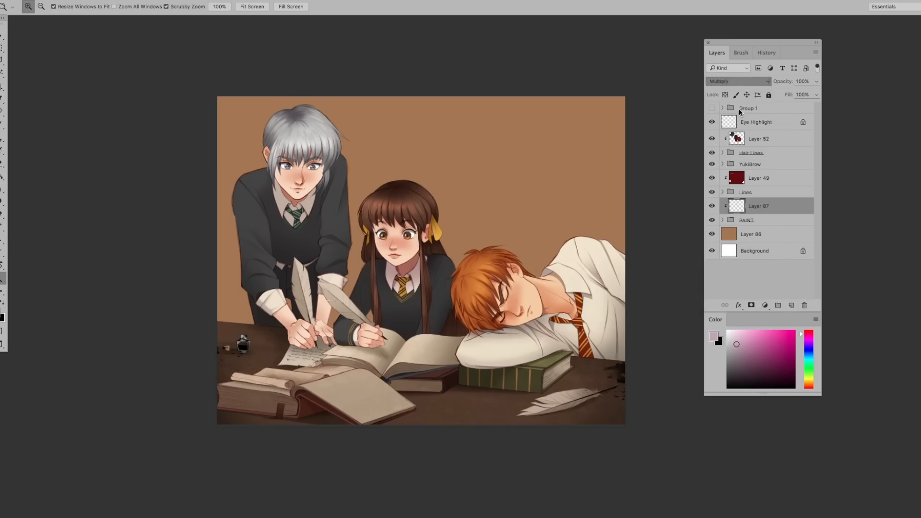
Try different shadow tints on the clipped Multiply layer, including purple and muted green fills and a soft pink brush dab.
key(ctrl+a)
key(g)
click(305, 255)
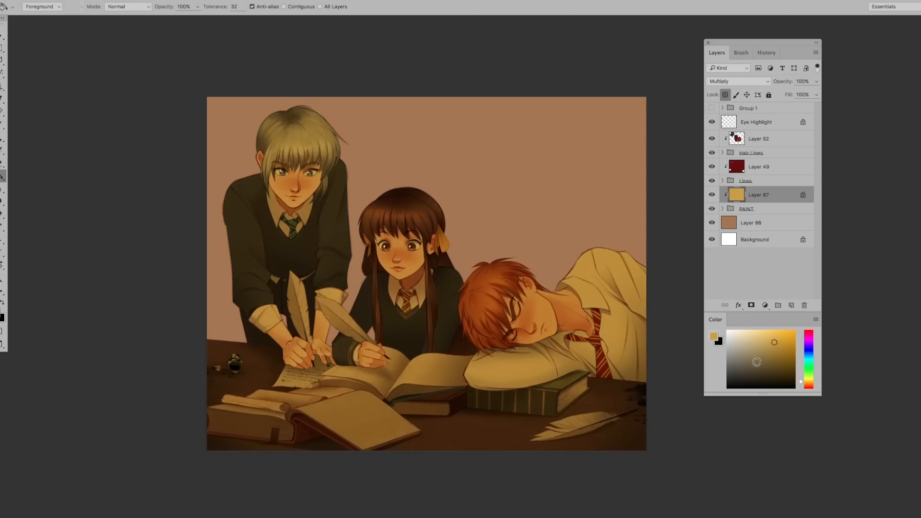
click(807, 349)
click(751, 349)
click(536, 343)
click(808, 364)
click(740, 355)
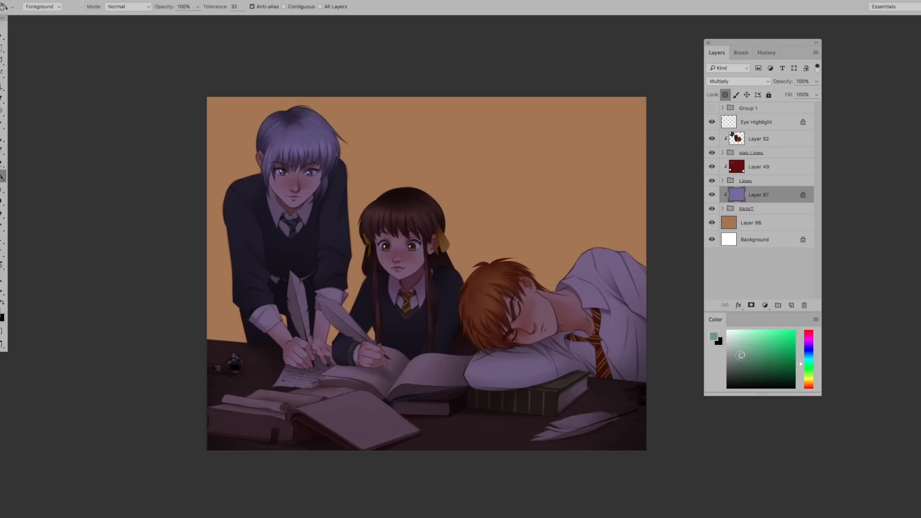
click(505, 319)
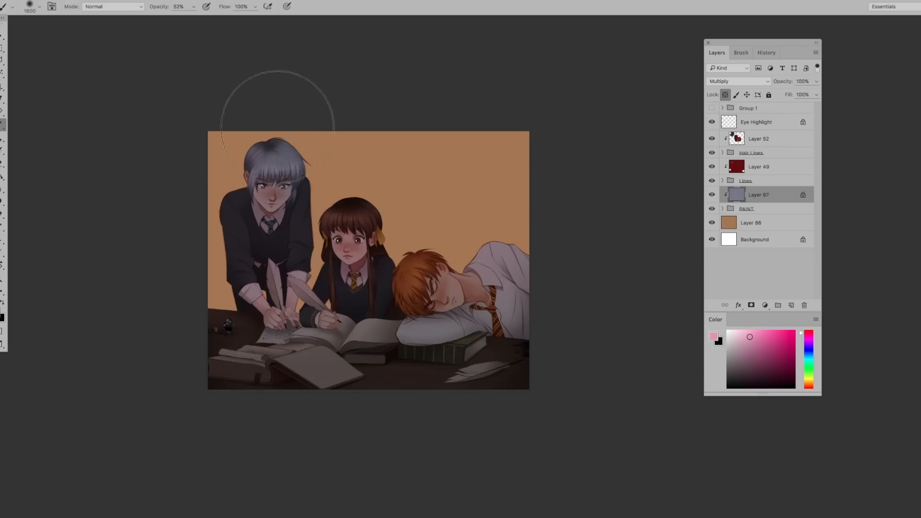
click(277, 127)
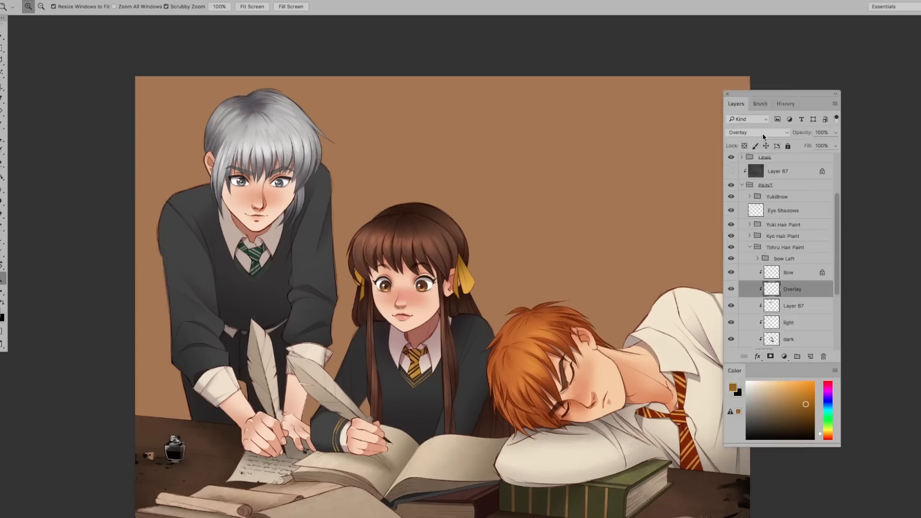
Switch the Overlay layer in the Tohru Hair Paint group to Normal blending.
click(761, 133)
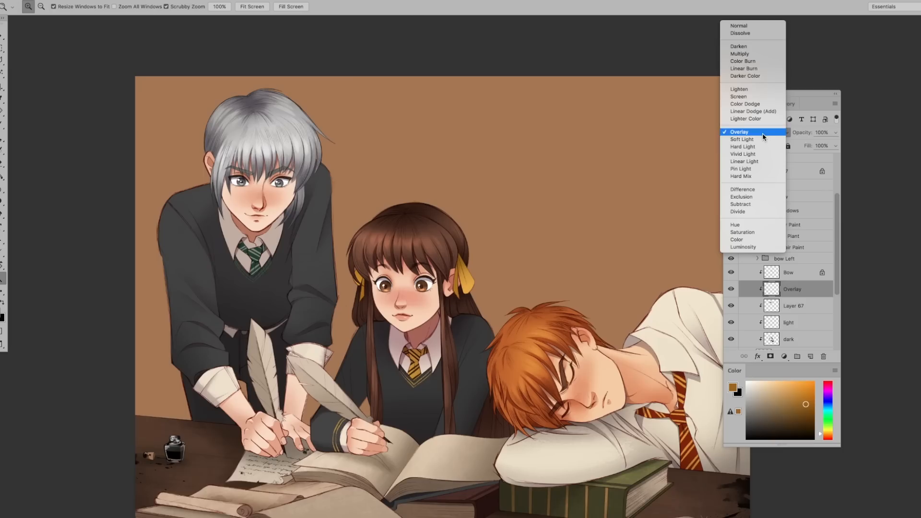
click(755, 26)
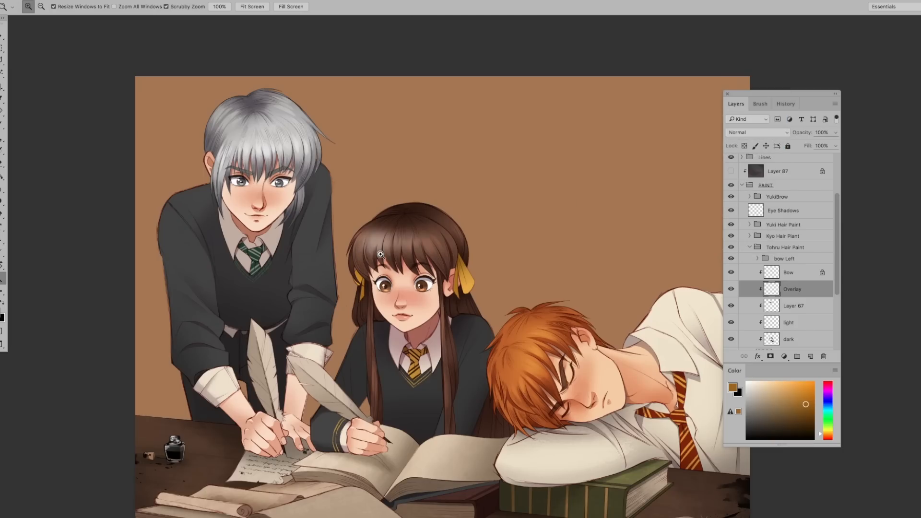
key(v)
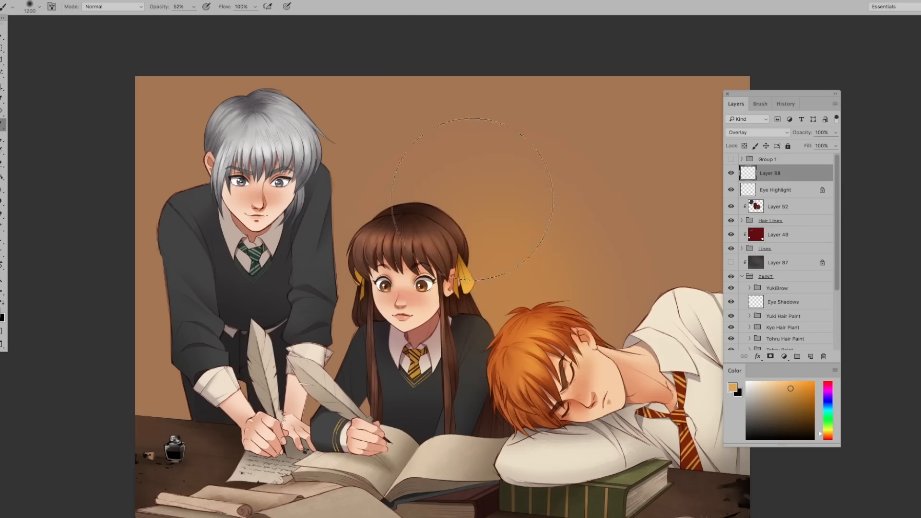
Brush a soft warm orange glow across the picture on an Overlay layer above Eye Highlight.
mouse_move(485, 183)
mouse_down()
mouse_move(200, 41)
mouse_move(173, 341)
mouse_up()
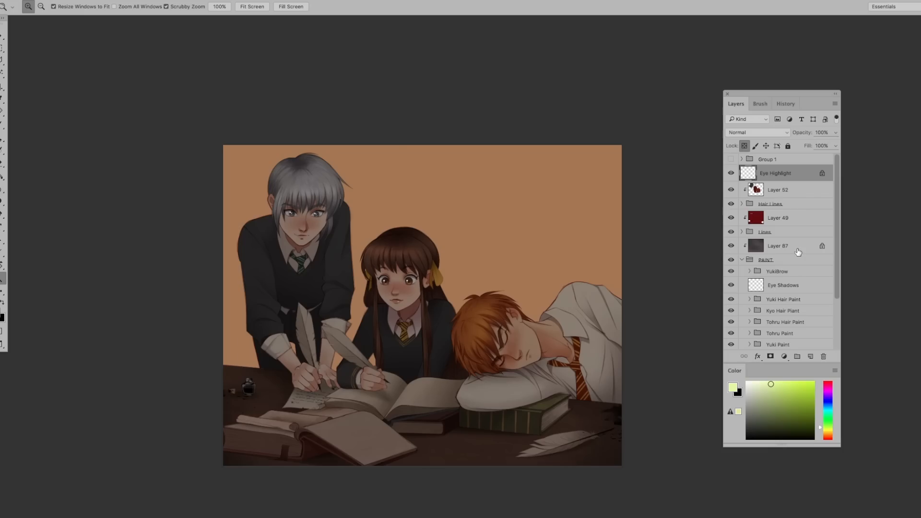
Erase the Multiply shadow on Layer 87 along the silver-haired boy's hair and arm, the girl's crown and the sleeping boy's hair.
click(797, 252)
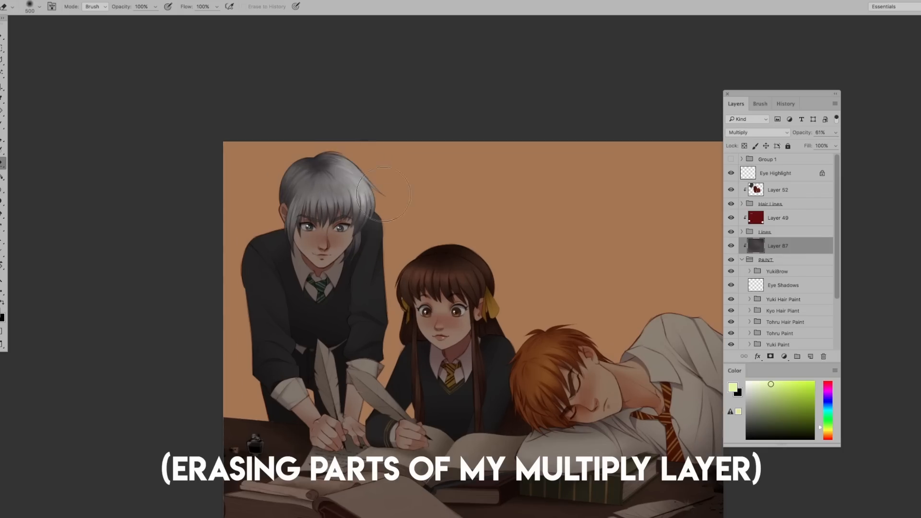
drag(357, 192, 382, 321)
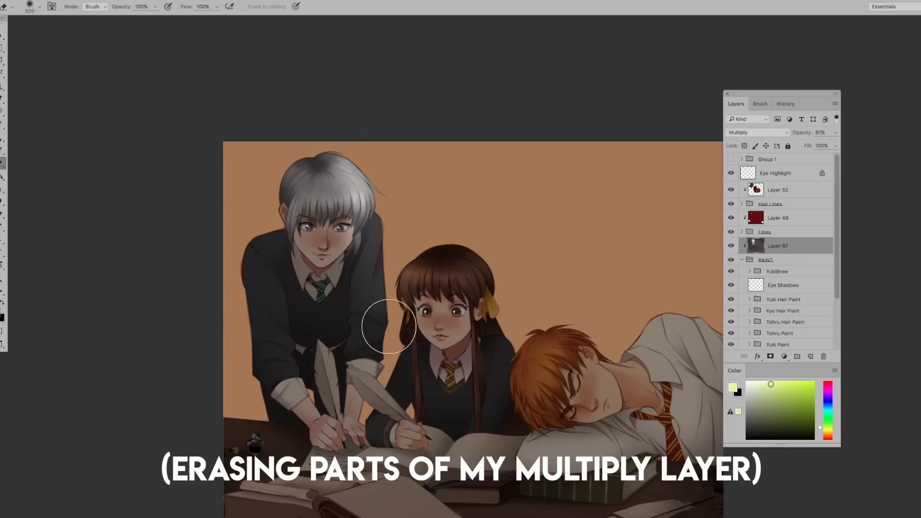
mouse_move(508, 267)
mouse_down()
mouse_move(455, 282)
mouse_move(415, 234)
mouse_up()
drag(363, 206, 332, 175)
drag(518, 304, 551, 271)
Erase the Multiply shadow around the girl's hair with a smaller eraser and along the sleeping boy's shoulder with a larger one.
key(bracketleft)
key(bracketleft)
key(bracketleft)
drag(458, 266, 463, 282)
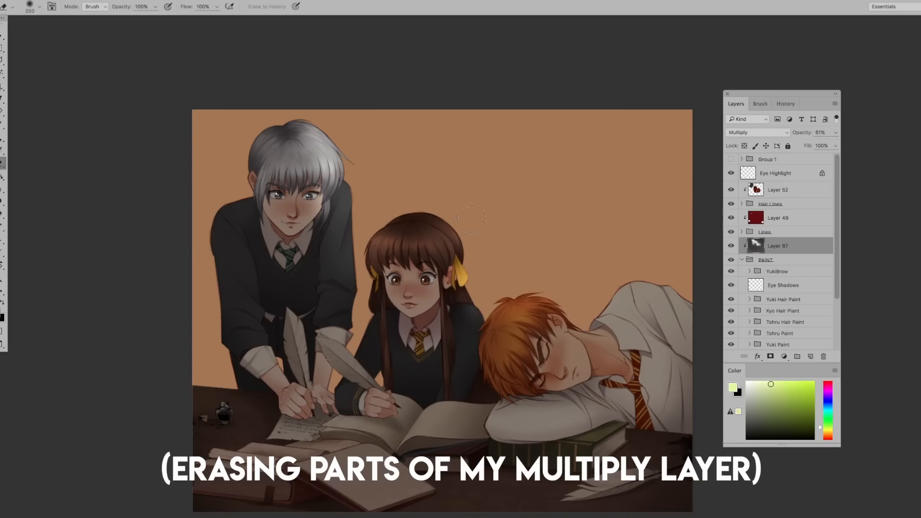
key(bracketright)
key(bracketright)
key(bracketright)
mouse_move(662, 287)
mouse_down()
mouse_move(623, 307)
mouse_move(578, 307)
mouse_move(566, 319)
mouse_move(684, 293)
mouse_up()
Reduce the eraser to 150 px and erase the Multiply shadow at the silver-haired boy's rolled cuff.
key(bracketleft)
key(bracketleft)
key(bracketleft)
key(bracketleft)
key(bracketleft)
key(bracketleft)
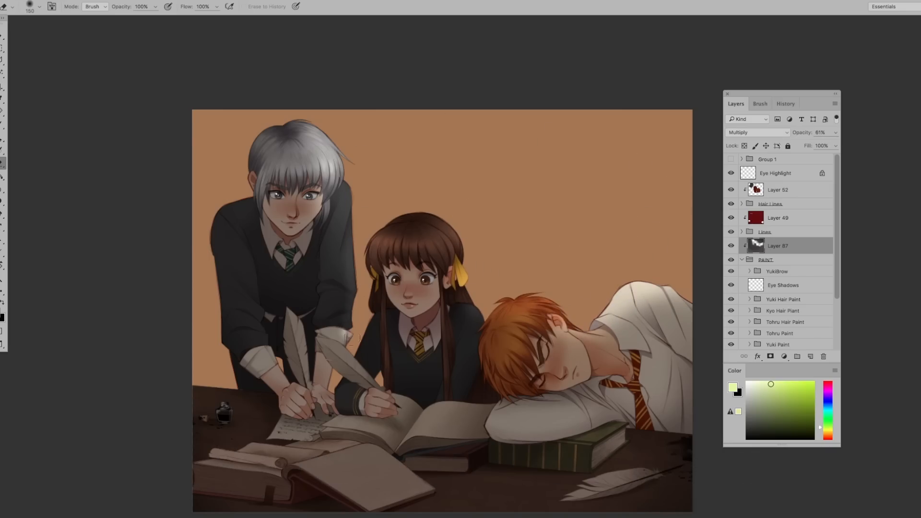
drag(346, 346, 349, 324)
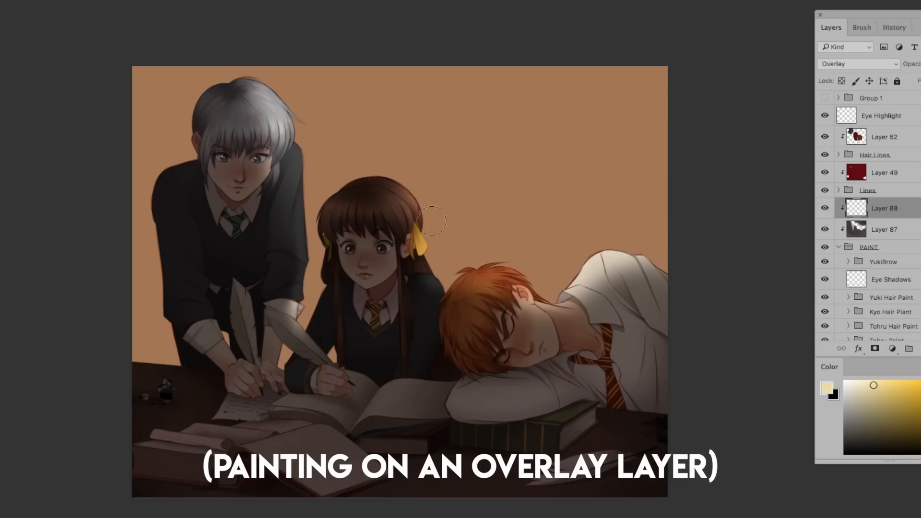
Paint pale yellow light on the Overlay layer over the girl's bow and the sleeping boy's hair and shoulder.
mouse_move(432, 221)
mouse_down()
mouse_move(420, 236)
mouse_move(436, 245)
mouse_move(421, 253)
mouse_move(431, 262)
mouse_up()
mouse_move(521, 261)
mouse_down()
mouse_move(534, 246)
mouse_move(512, 259)
mouse_move(556, 274)
mouse_move(539, 271)
mouse_move(554, 264)
mouse_move(556, 289)
mouse_move(580, 267)
mouse_up()
key(bracketright)
key(bracketright)
key(bracketright)
mouse_move(634, 236)
mouse_down()
mouse_move(594, 283)
mouse_move(504, 278)
mouse_up()
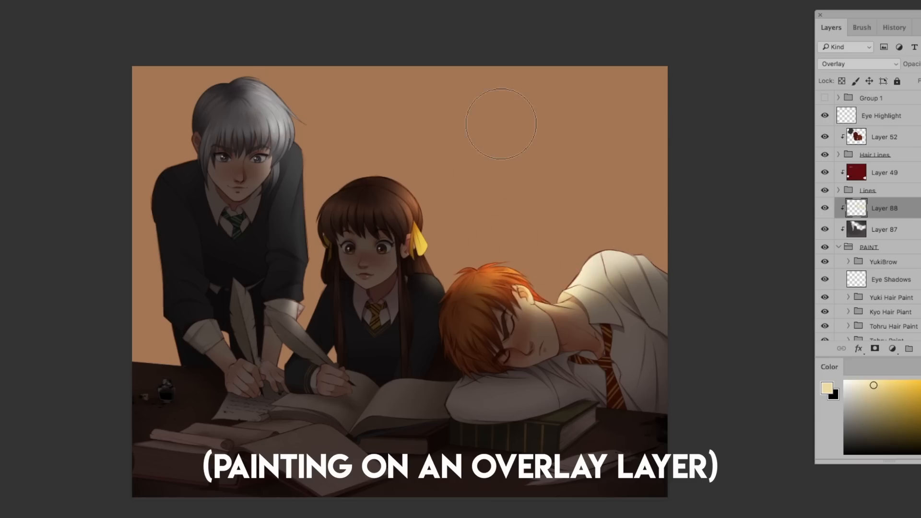
Paint pale yellow Overlay light along the top of the girl's hair and the silver-haired boy's hair, shoulder and cuff.
drag(380, 160, 402, 173)
mouse_move(309, 111)
mouse_down()
mouse_move(283, 155)
mouse_move(303, 244)
mouse_up()
key(bracketleft)
key(bracketleft)
key(bracketleft)
key(bracketleft)
drag(307, 132, 297, 199)
drag(278, 302, 296, 306)
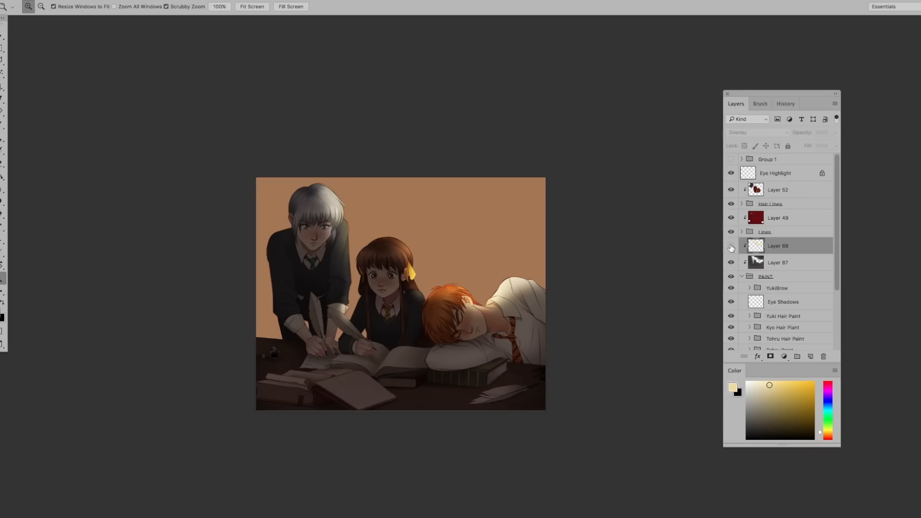
Toggle the visibility of Overlay Layer 88 to compare the picture with and without the painted light.
click(825, 208)
click(731, 246)
click(730, 246)
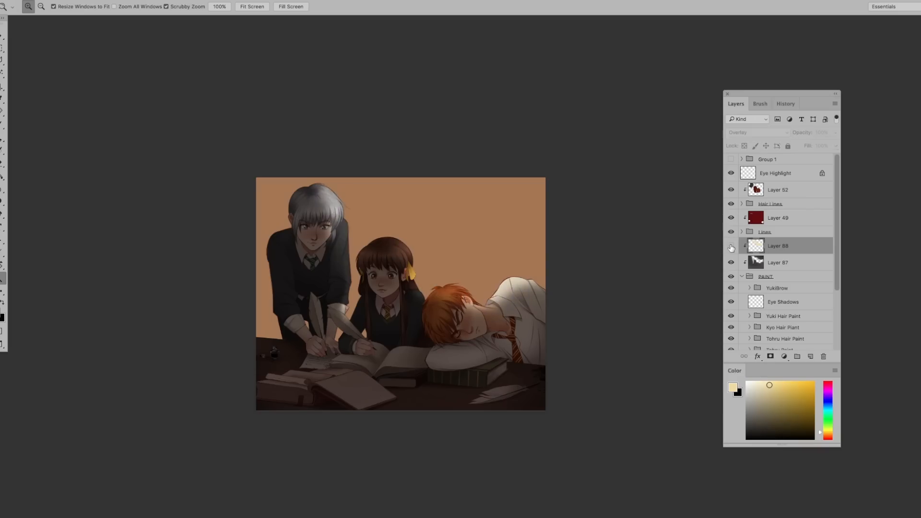
click(731, 247)
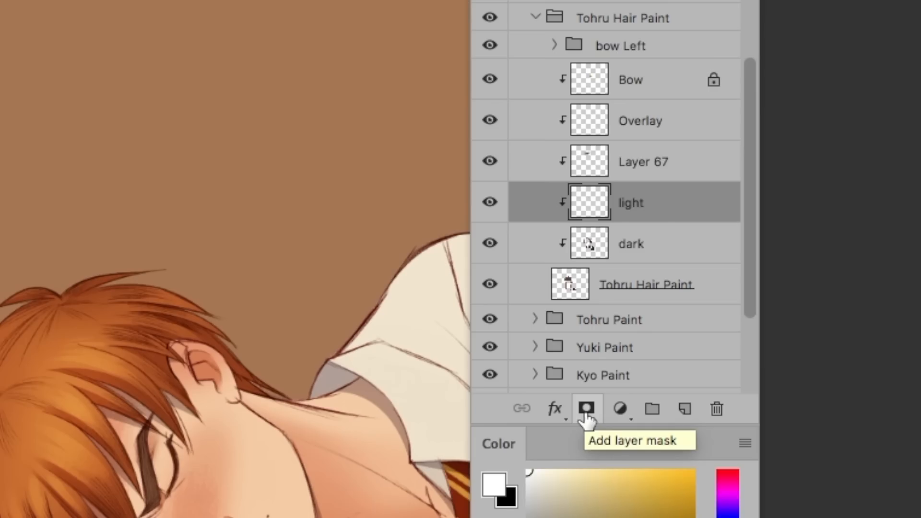
Add a layer mask to the light layer in the Tohru Hair Paint group and ready the Brush tool with black.
click(482, 382)
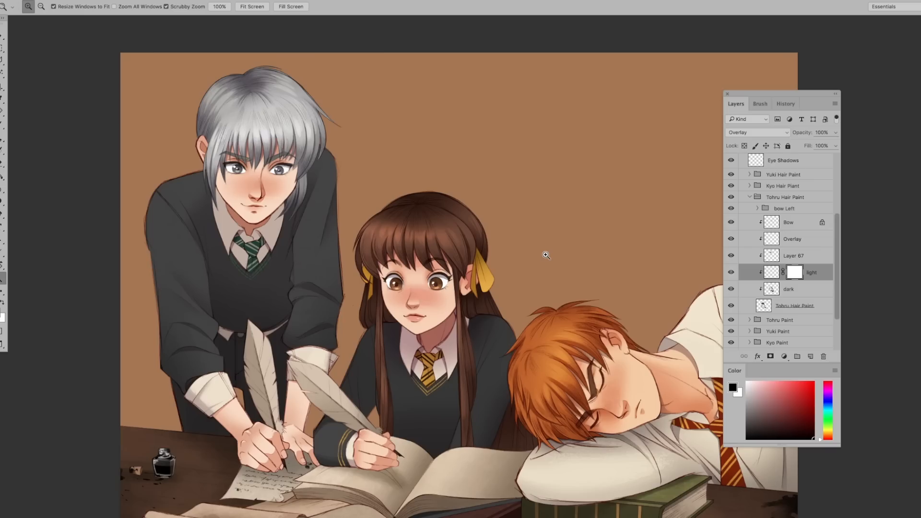
click(359, 201)
key(b)
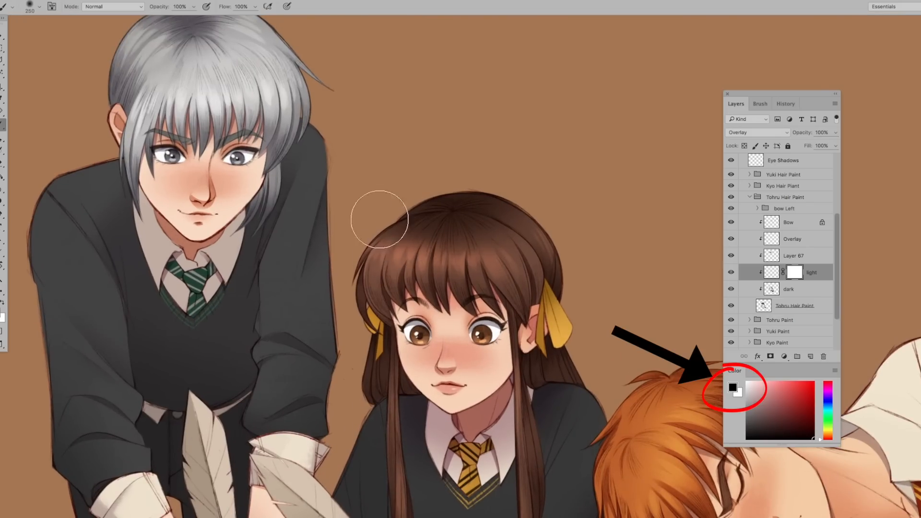
Paint black on the light layer's mask over the girl's hair, and paint white on the PAINT group's mask to bring the colours back.
mouse_move(484, 252)
mouse_down()
mouse_move(448, 222)
mouse_move(389, 269)
mouse_move(382, 262)
mouse_up()
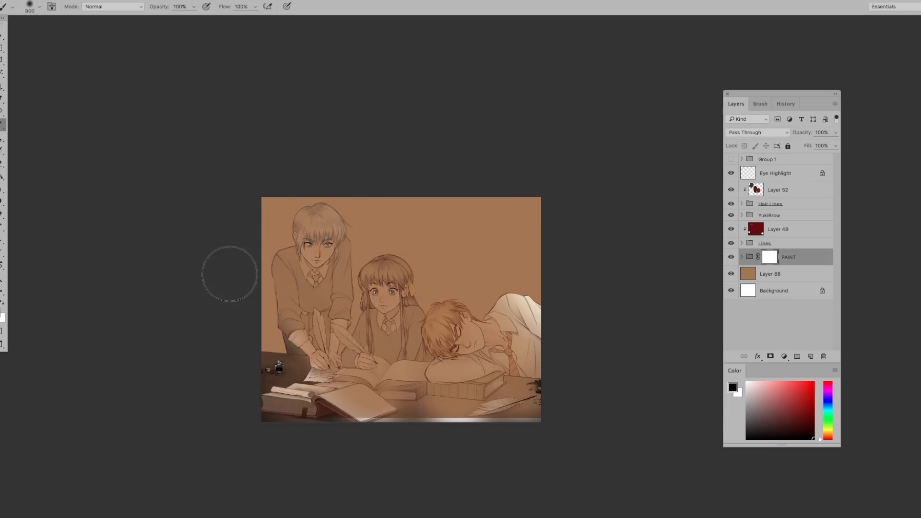
click(746, 382)
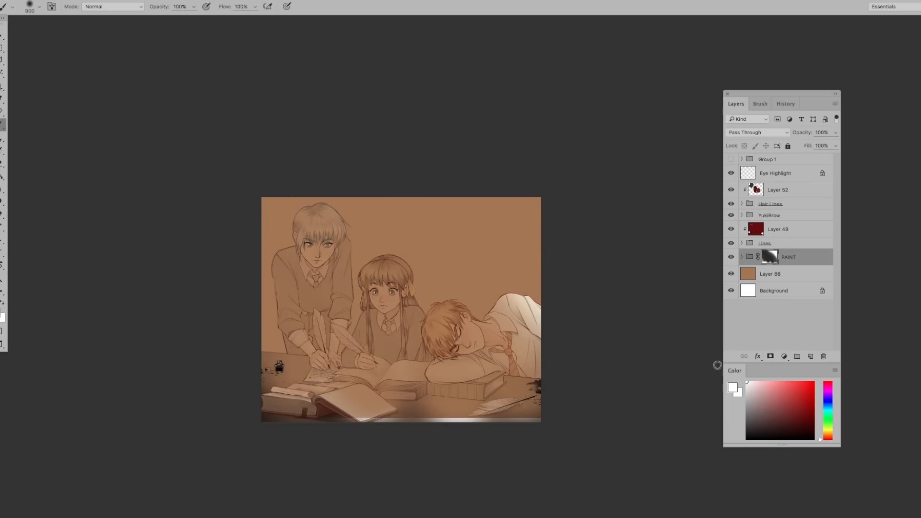
mouse_move(267, 364)
mouse_down()
mouse_move(282, 274)
mouse_move(319, 206)
mouse_move(401, 211)
mouse_move(509, 254)
mouse_up()
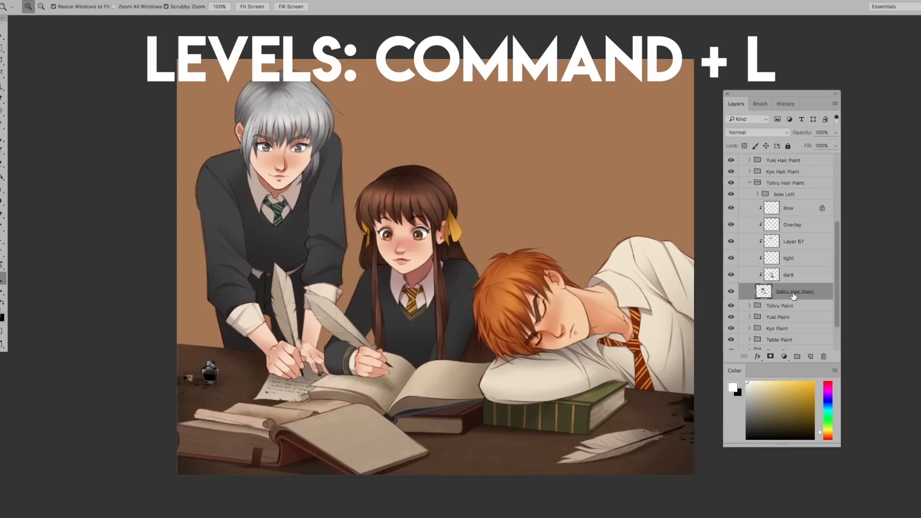
Try a Levels adjustment on the Tohru Hair Paint layer by shifting the black and white input points.
key(super+l)
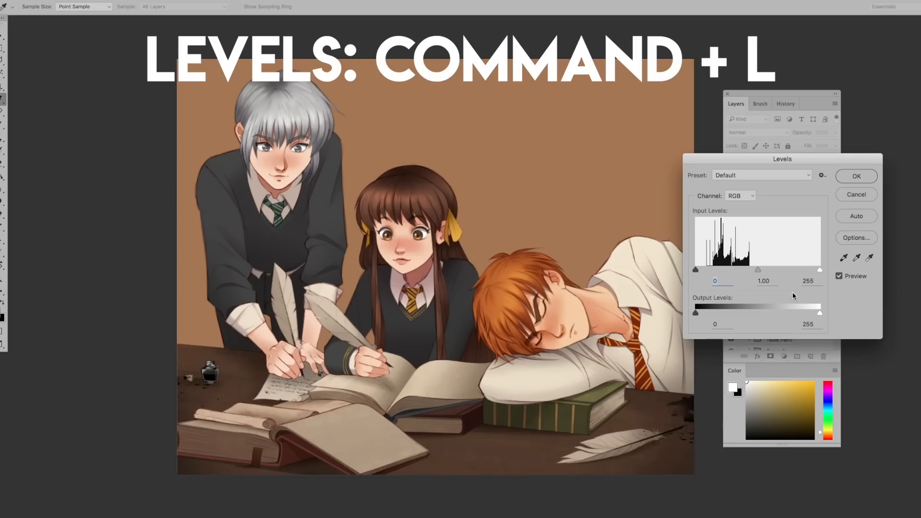
mouse_move(695, 270)
mouse_down()
mouse_move(704, 271)
mouse_move(684, 272)
mouse_up()
drag(819, 271, 818, 272)
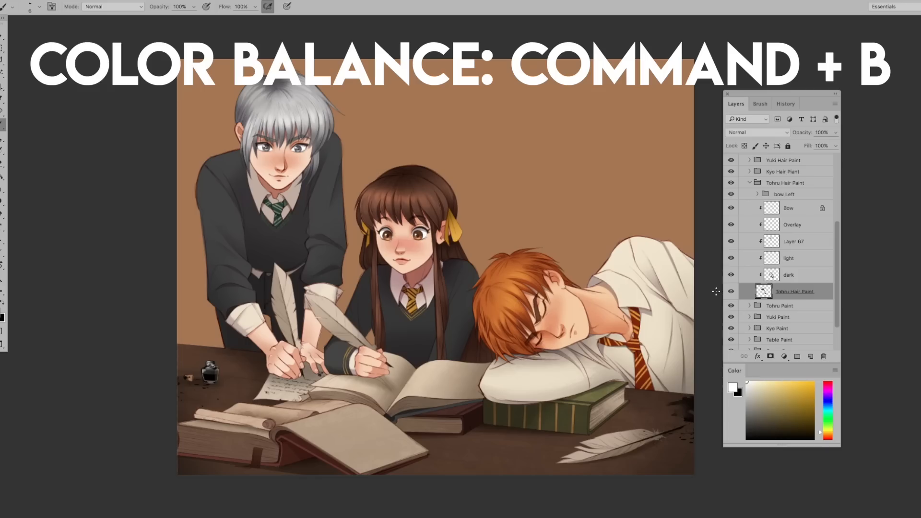
Try Color Balance and Hue/Saturation shifts on the Tohru Hair Paint layer.
key(super+b)
mouse_move(718, 294)
mouse_down()
mouse_move(693, 290)
mouse_move(726, 291)
mouse_move(736, 302)
mouse_move(704, 304)
mouse_up()
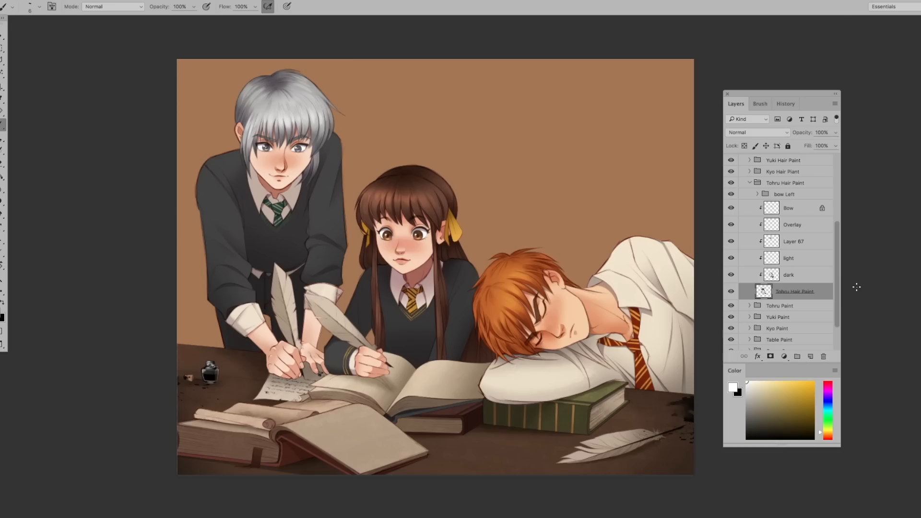
key(super+u)
mouse_move(783, 267)
mouse_down()
mouse_move(737, 272)
mouse_move(803, 267)
mouse_move(774, 272)
mouse_move(785, 270)
mouse_up()
mouse_move(784, 242)
mouse_down()
mouse_move(771, 242)
mouse_move(792, 243)
mouse_up()
click(885, 210)
Add a Levels adjustment layer above the PAINT group, lower its white output level, and toggle its visibility to compare.
click(784, 357)
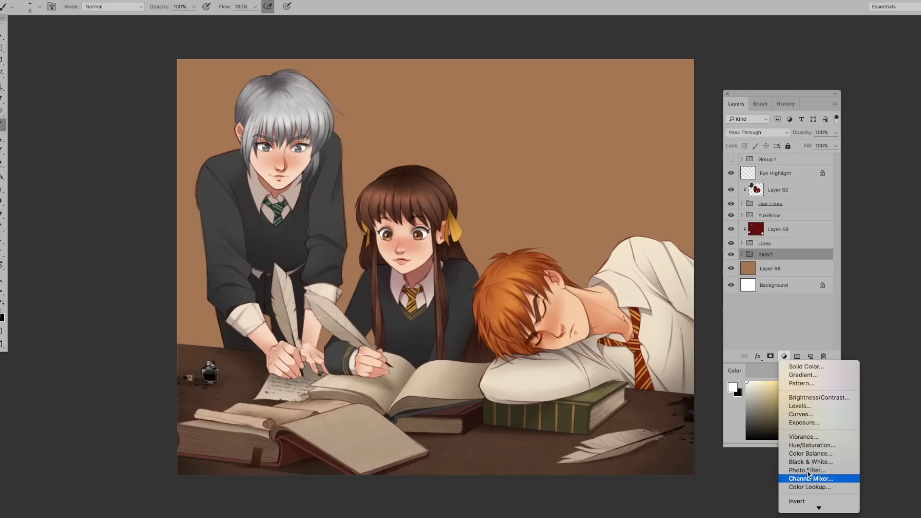
click(809, 408)
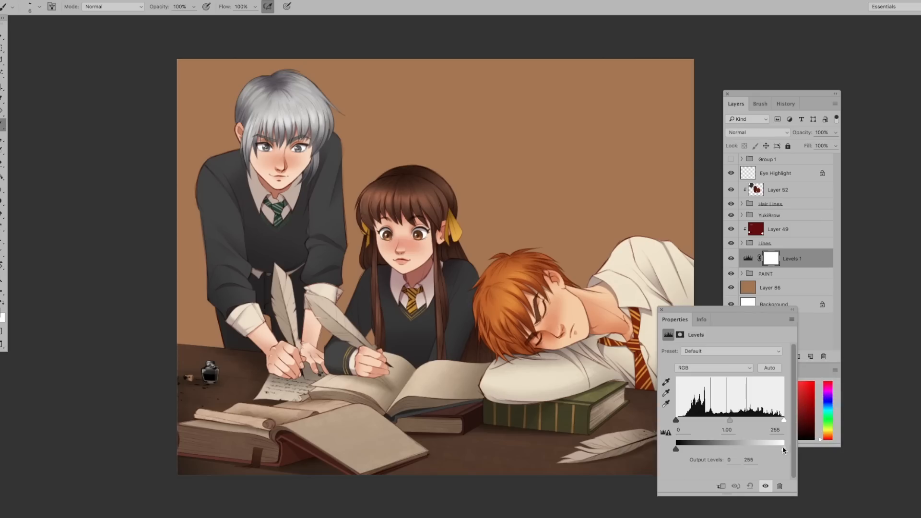
mouse_move(784, 450)
mouse_down()
mouse_move(724, 451)
mouse_move(779, 450)
mouse_up()
click(730, 260)
click(730, 260)
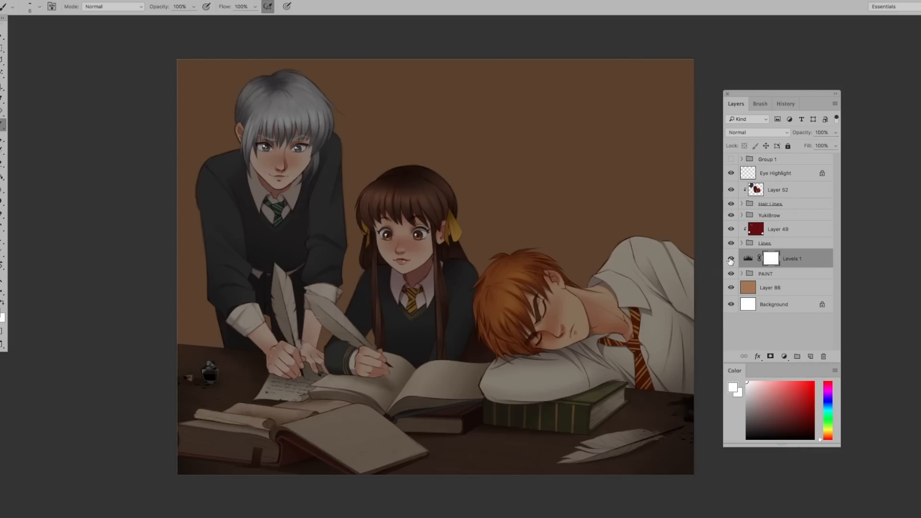
Clip the Levels adjustment layer to the PAINT group, and delete it.
alt+click(787, 264)
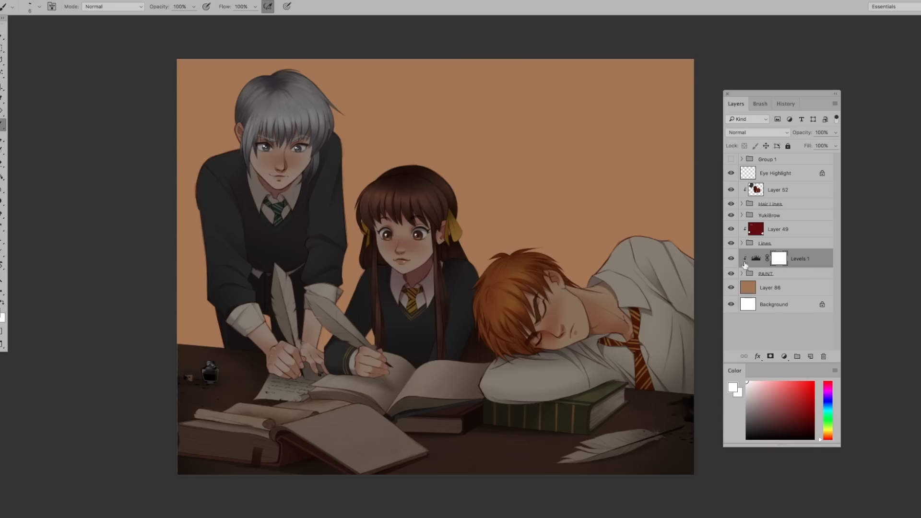
key(Delete)
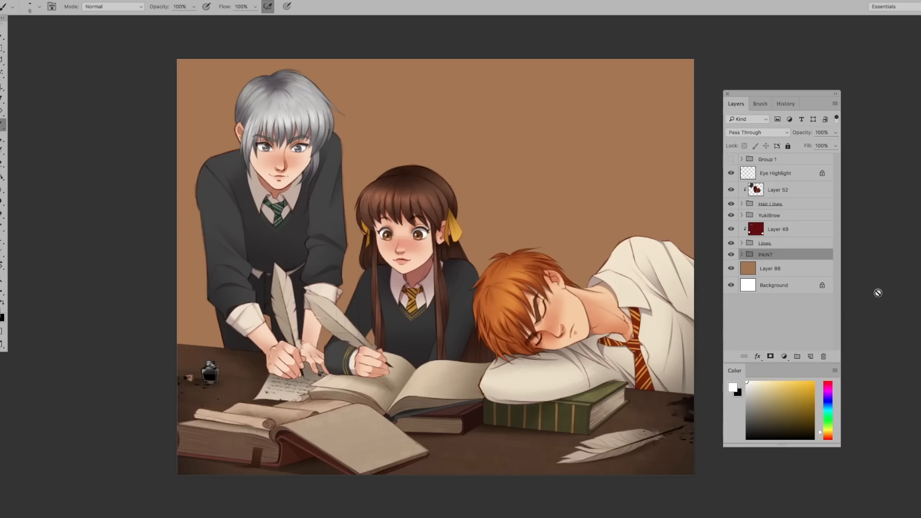
Add a Brightness/Contrast adjustment layer above the PAINT group with brightness about 72, and fill its mask with black.
click(783, 356)
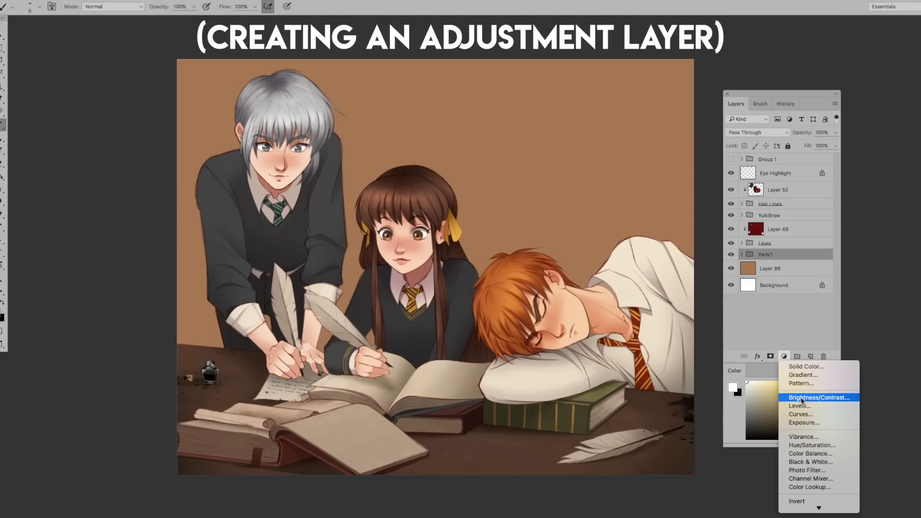
click(804, 402)
drag(723, 376, 751, 378)
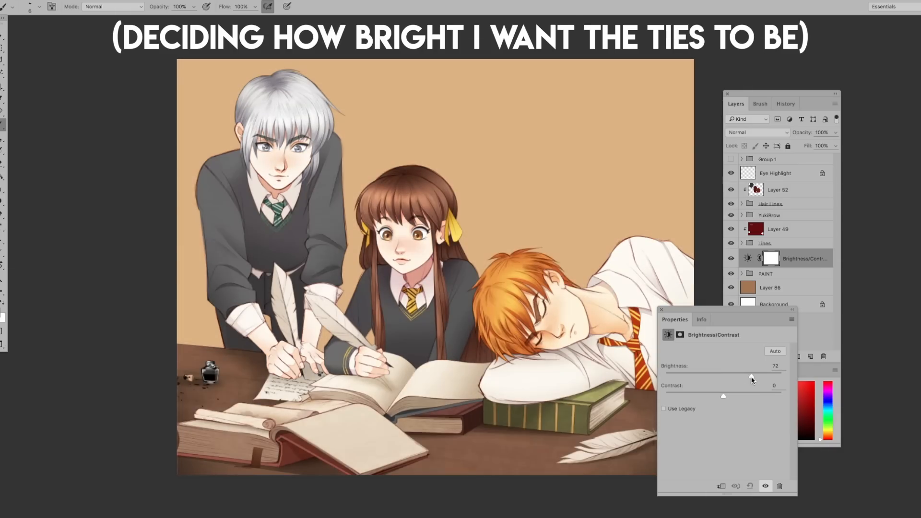
click(662, 308)
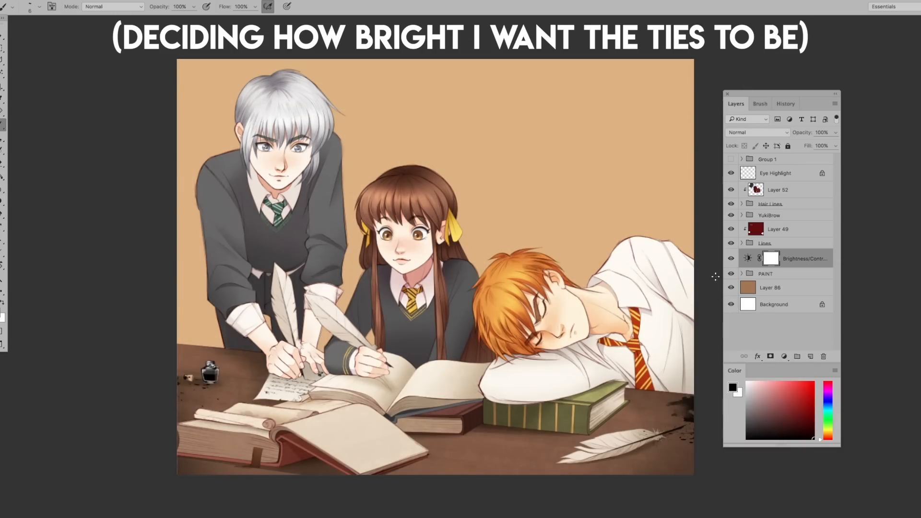
key(g)
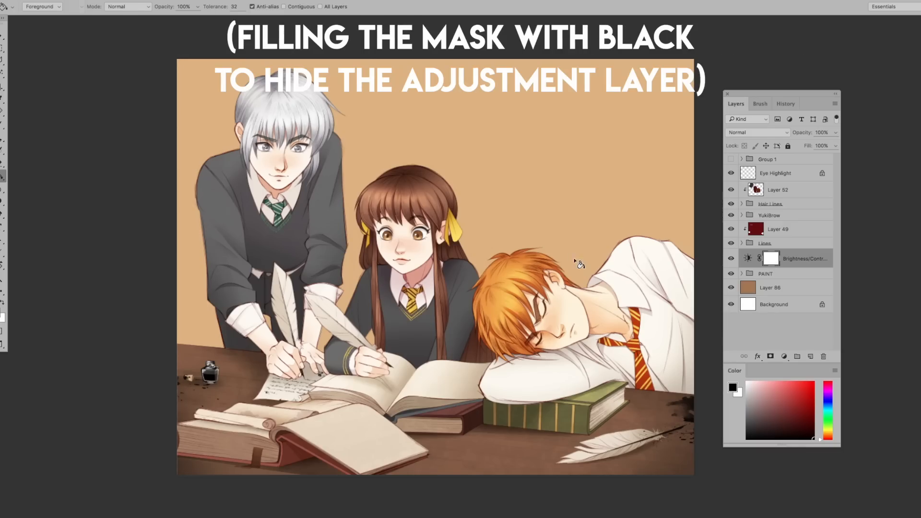
click(502, 240)
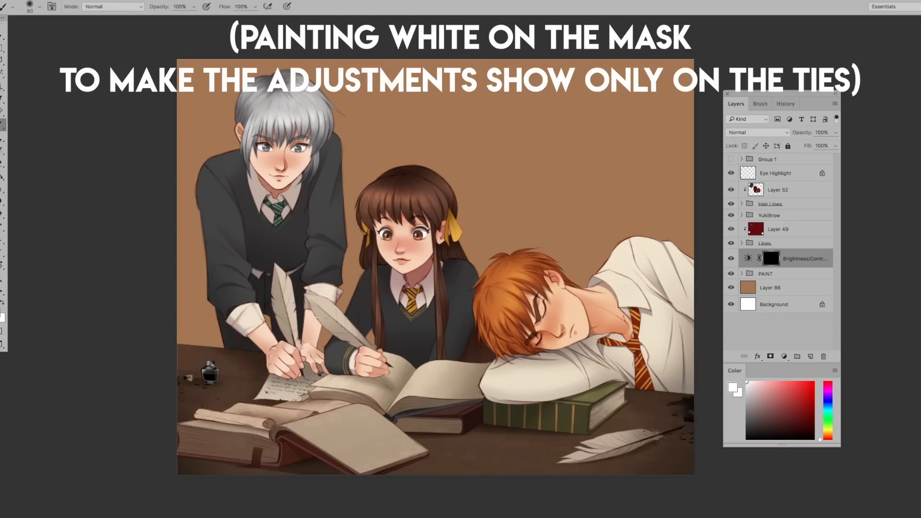
Paint white on the Brightness/Contrast mask over the three characters' ties, adjusting the brush size to each tie.
key(bracketright)
key(bracketright)
key(bracketright)
key(bracketright)
key(bracketright)
drag(631, 355, 627, 357)
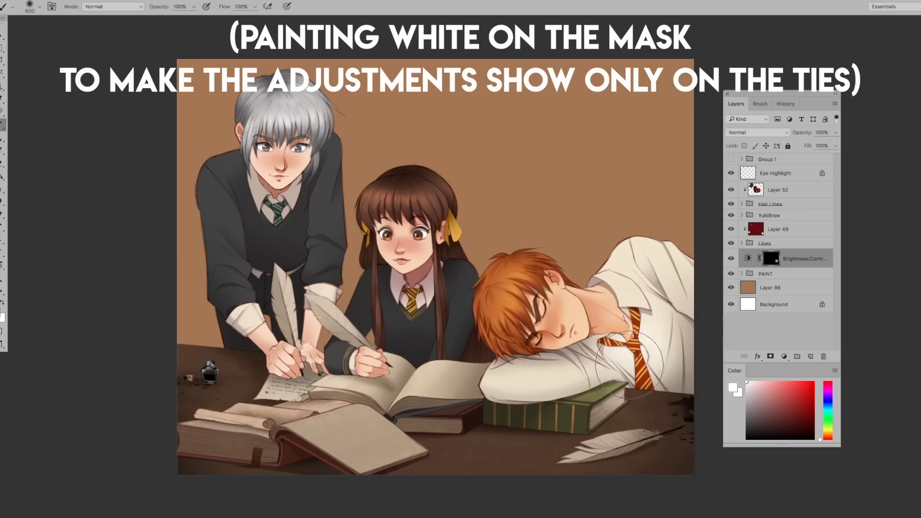
key(bracketleft)
key(bracketleft)
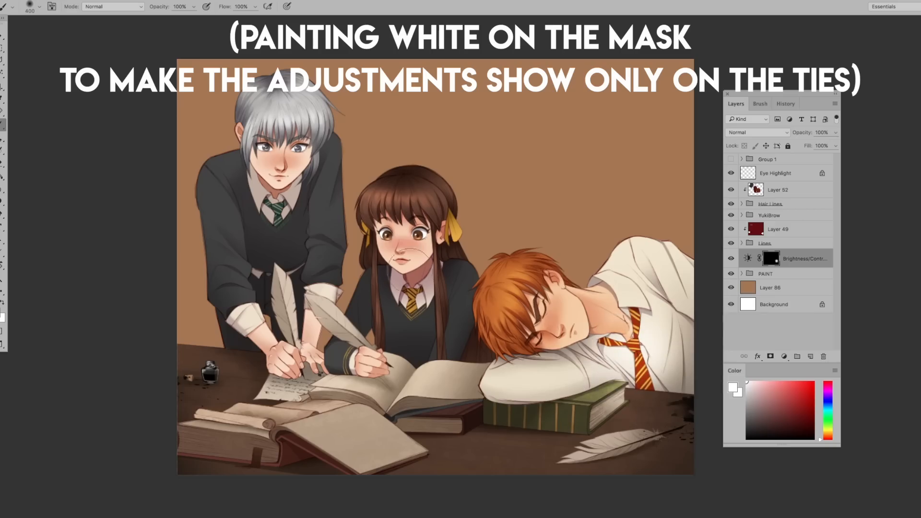
key(bracketleft)
key(bracketleft)
drag(412, 295, 407, 311)
key(bracketleft)
key(bracketleft)
mouse_move(272, 202)
mouse_down()
mouse_move(281, 206)
mouse_move(275, 222)
mouse_up()
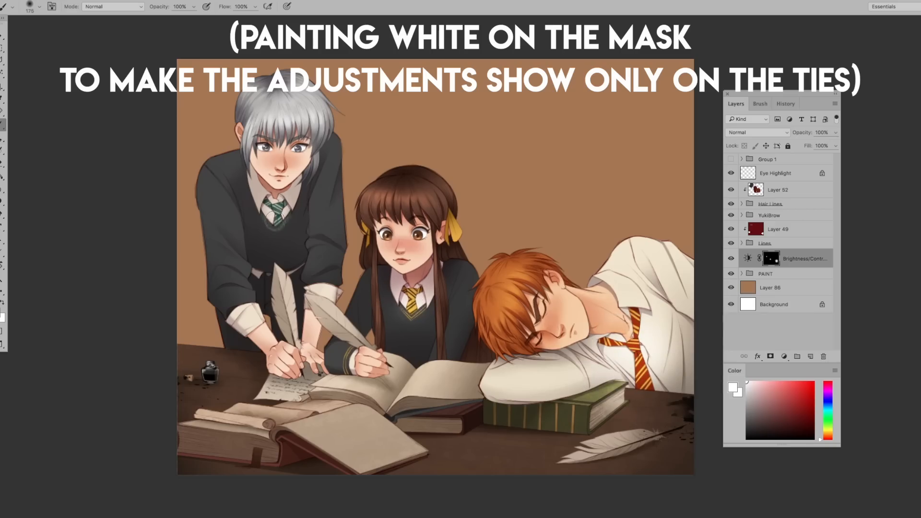
Toggle the visibility of the Brightness/Contrast layer to compare the ties with and without the brightening.
click(731, 259)
click(732, 259)
click(732, 259)
click(732, 258)
click(732, 258)
click(732, 259)
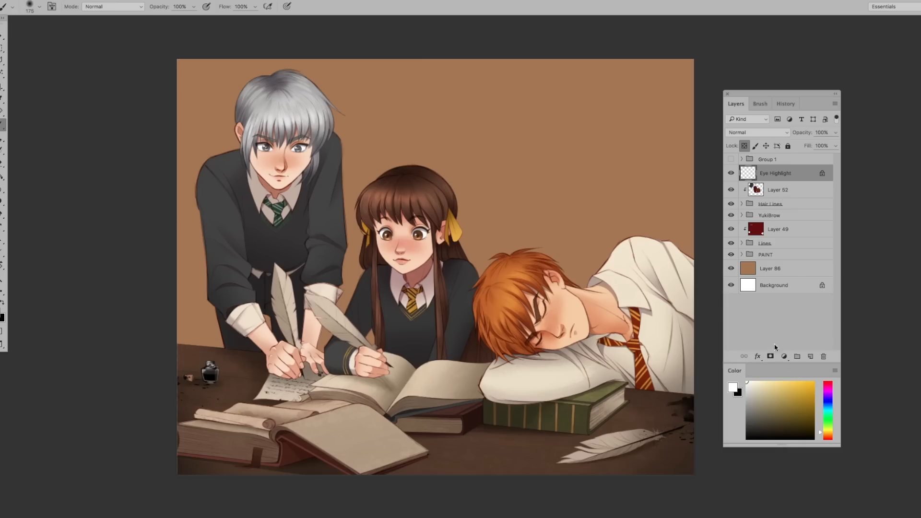
Add a Levels adjustment layer above Eye Highlight with midtones 0.90 and white output level 162.
click(784, 356)
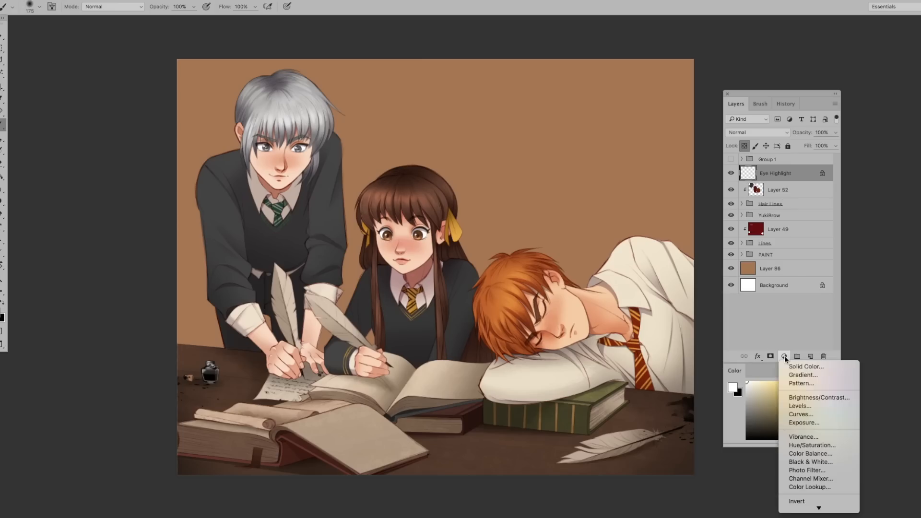
click(797, 406)
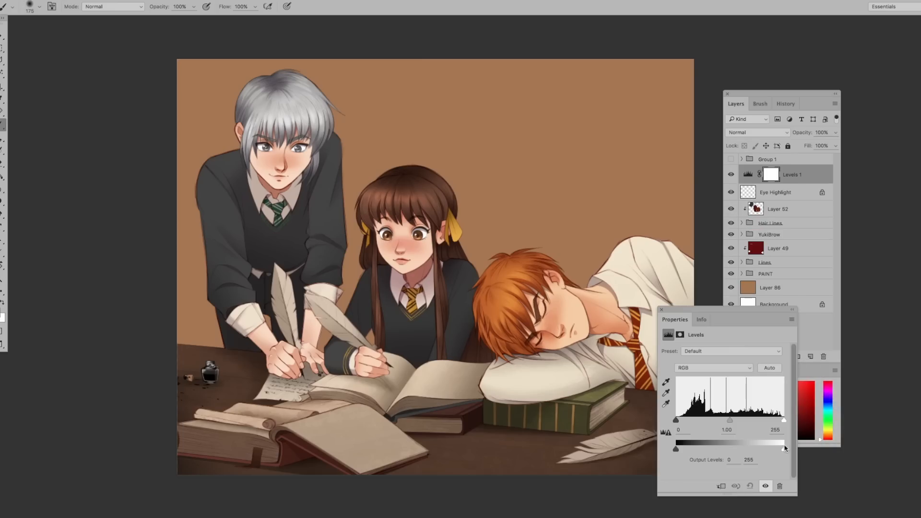
drag(781, 447, 733, 420)
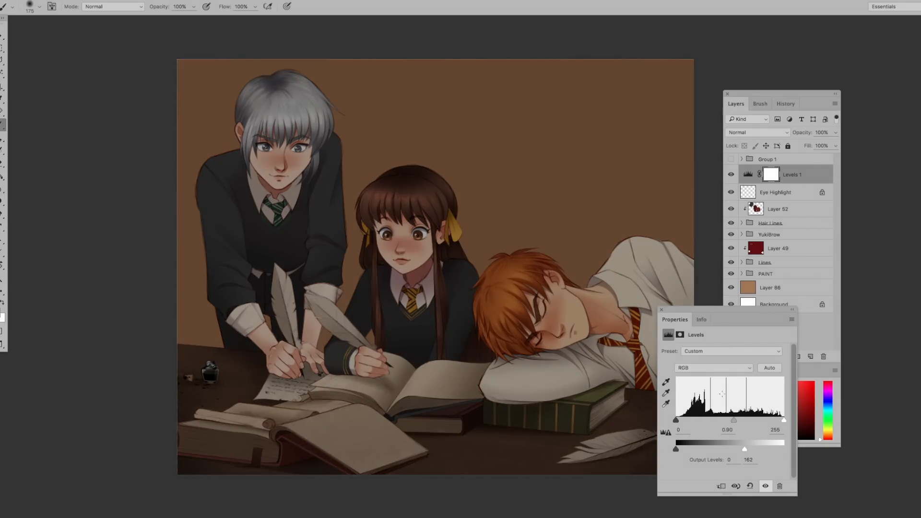
click(659, 309)
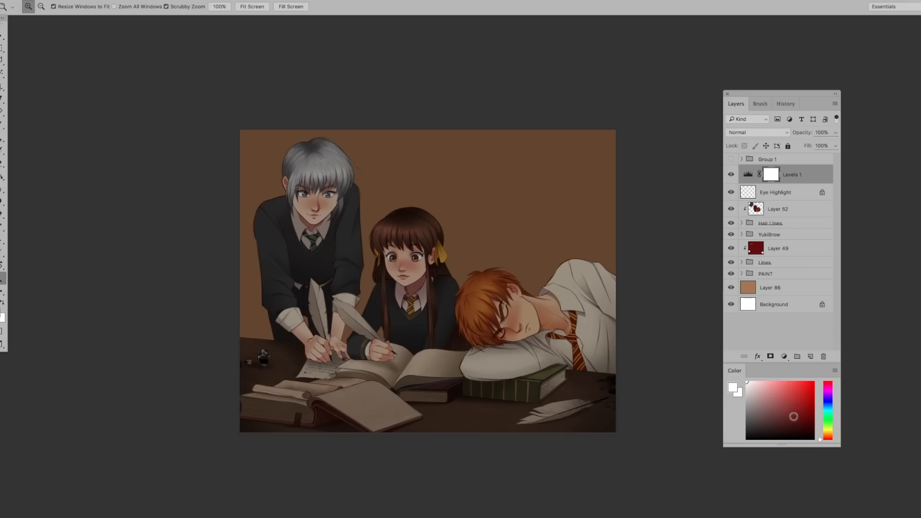
Fill the mask of the Levels 1 adjustment layer with black.
drag(793, 416, 818, 449)
key(g)
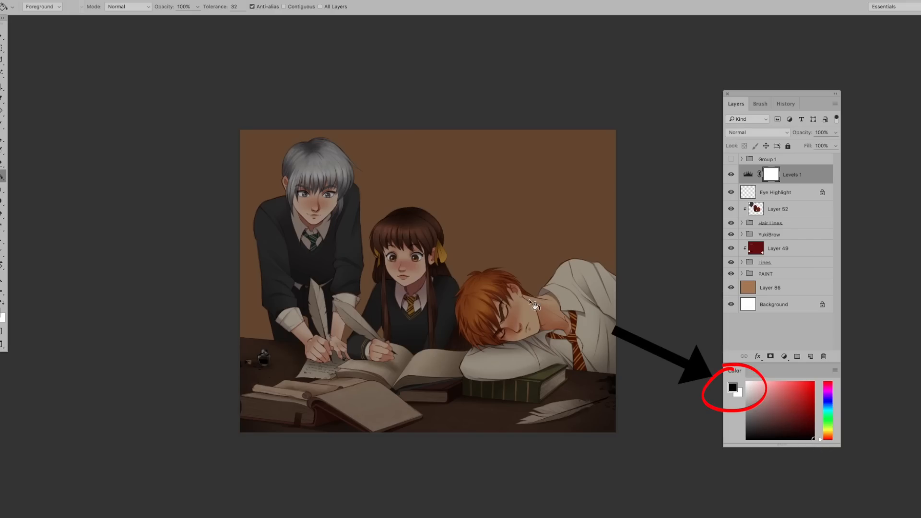
click(491, 289)
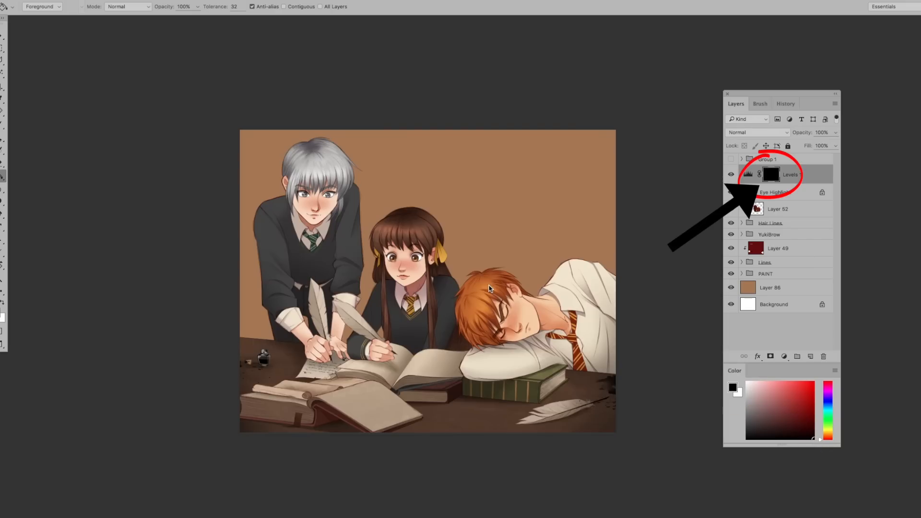
Paint white on the Levels 1 mask around the picture's edges with a 1500 px soft brush to form a dark vignette.
click(746, 382)
key(b)
key(bracketright)
key(bracketright)
key(bracketright)
key(bracketright)
key(bracketright)
key(bracketright)
key(bracketright)
key(bracketright)
key(bracketright)
mouse_move(507, 87)
mouse_down()
mouse_move(663, 243)
mouse_move(607, 126)
mouse_move(596, 424)
mouse_up()
drag(643, 281, 454, 492)
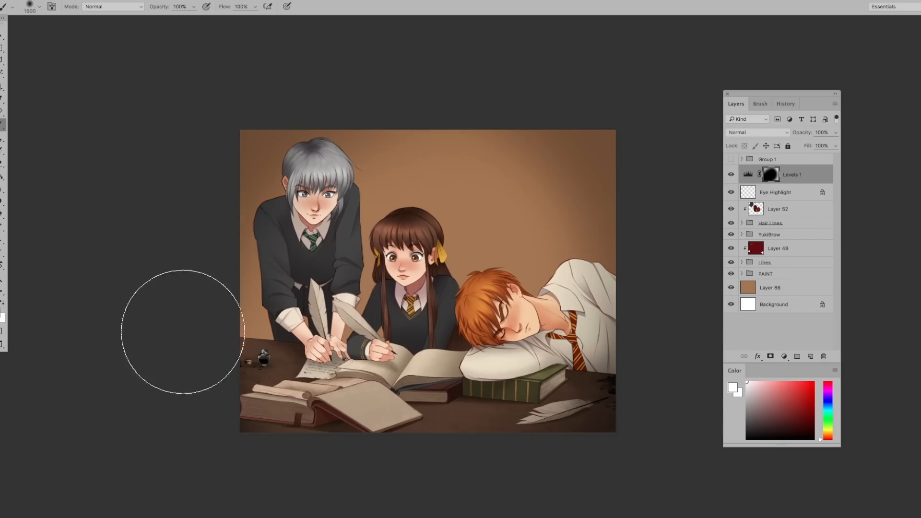
Reopen the Levels 1 adjustment and set its black input level to 38.
double_click(748, 177)
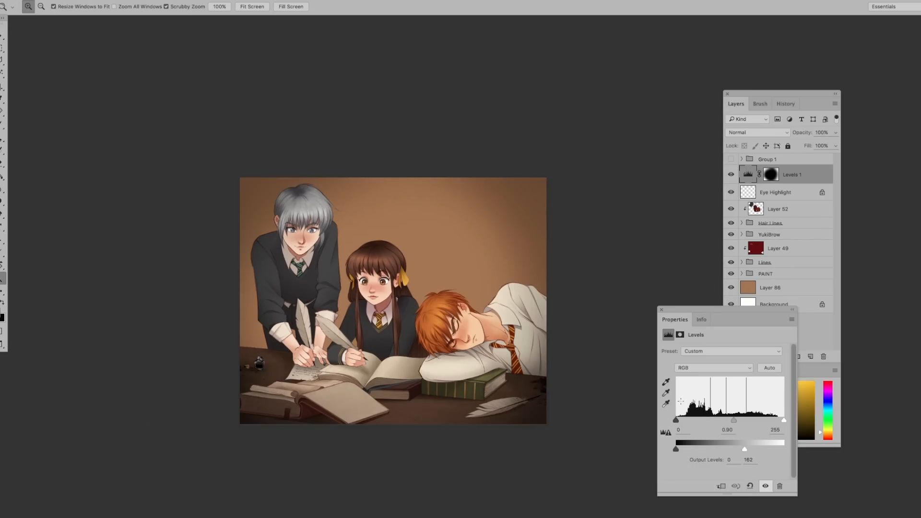
mouse_move(676, 420)
mouse_down()
mouse_move(700, 422)
mouse_move(689, 425)
mouse_up()
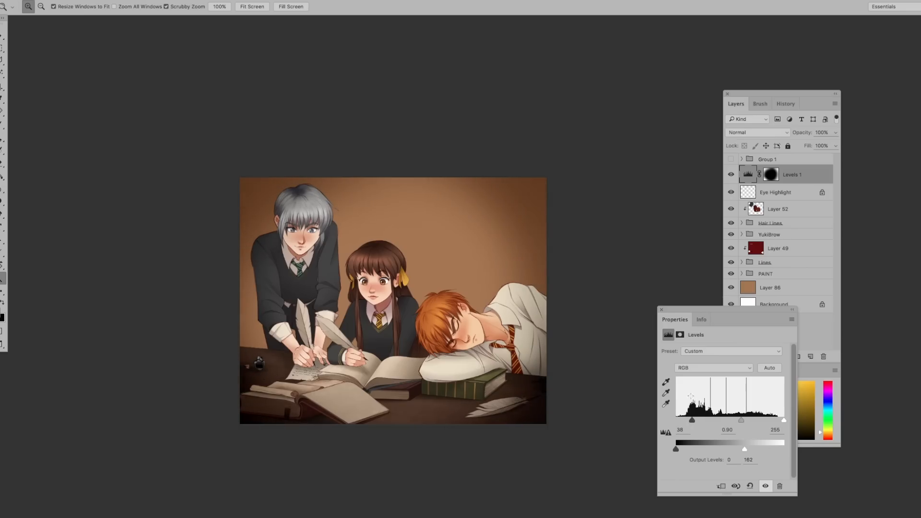
click(661, 310)
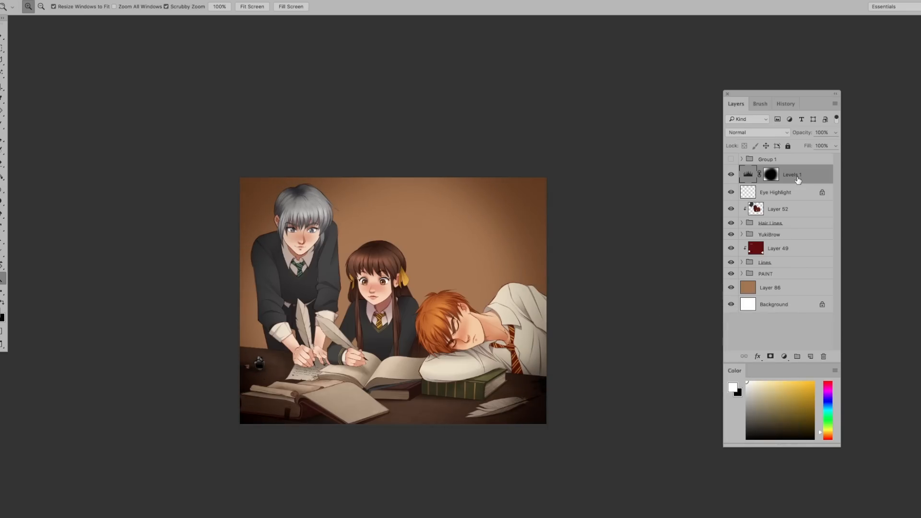